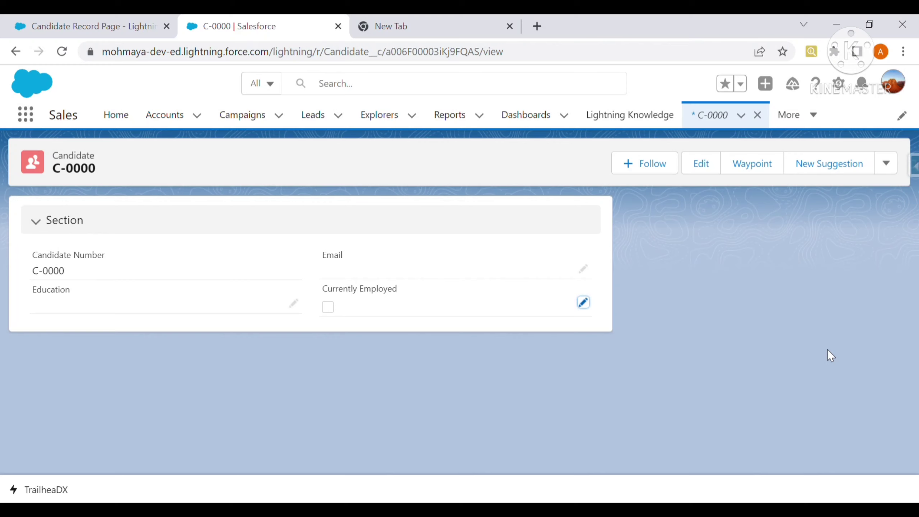
Check Currently Employed on C-0000, save, and scroll to see the experience section appear.
{"action": "double_click", "coordinate": [81, 159]}
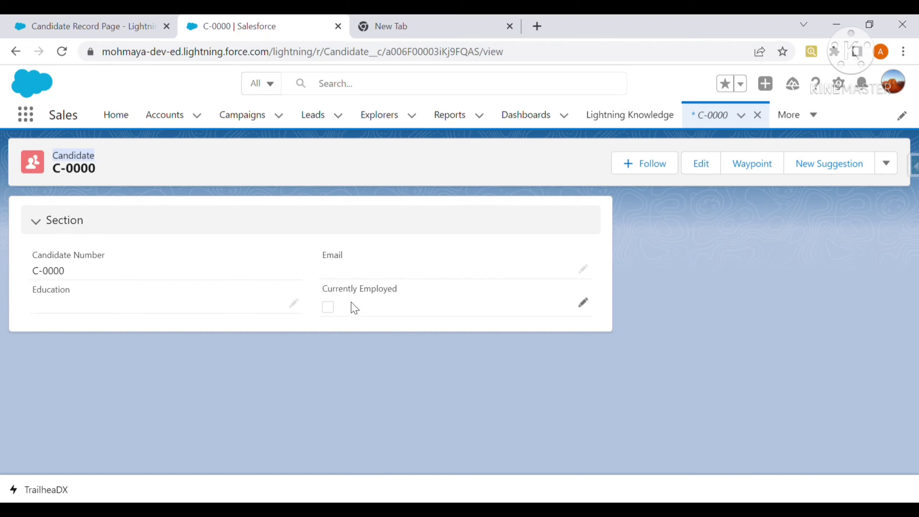
{"action": "left_click", "coordinate": [583, 308]}
{"action": "left_click", "coordinate": [325, 321]}
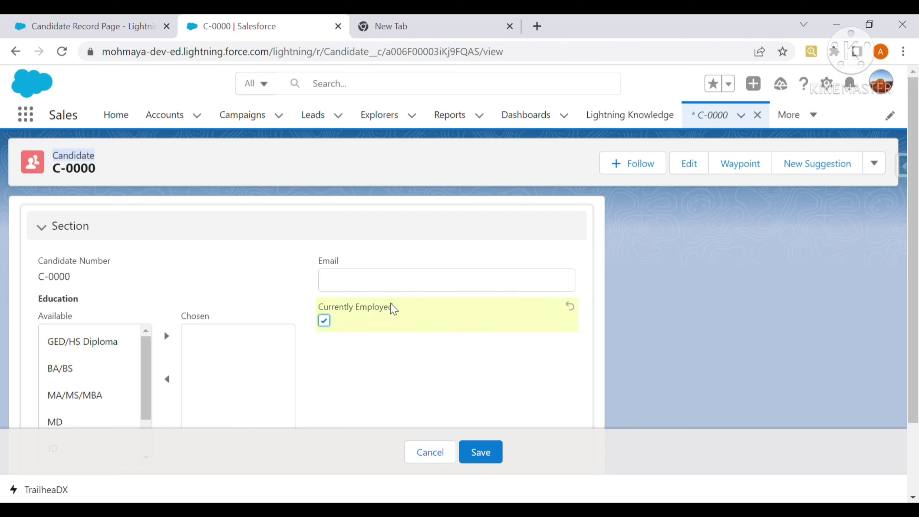
{"action": "left_click", "coordinate": [489, 457]}
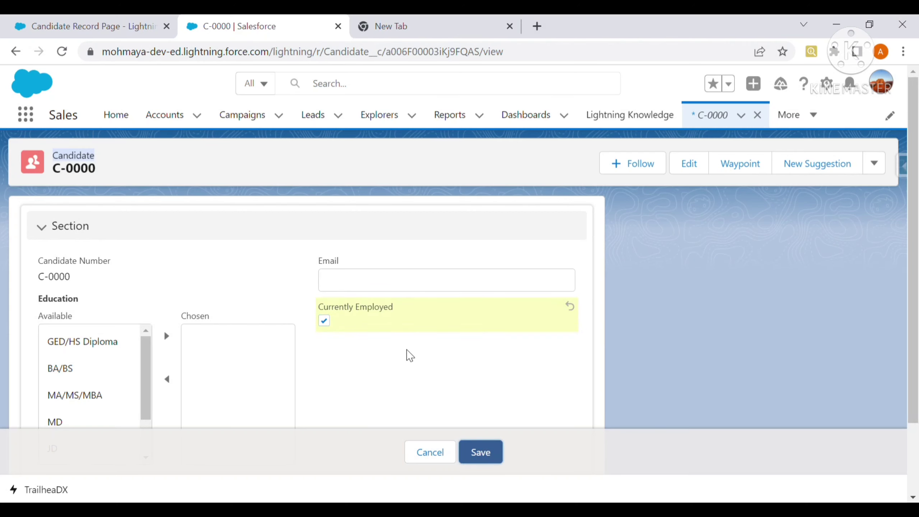
{"action": "scroll", "coordinate": [218, 381], "scroll_direction": "down", "scroll_amount": 2}
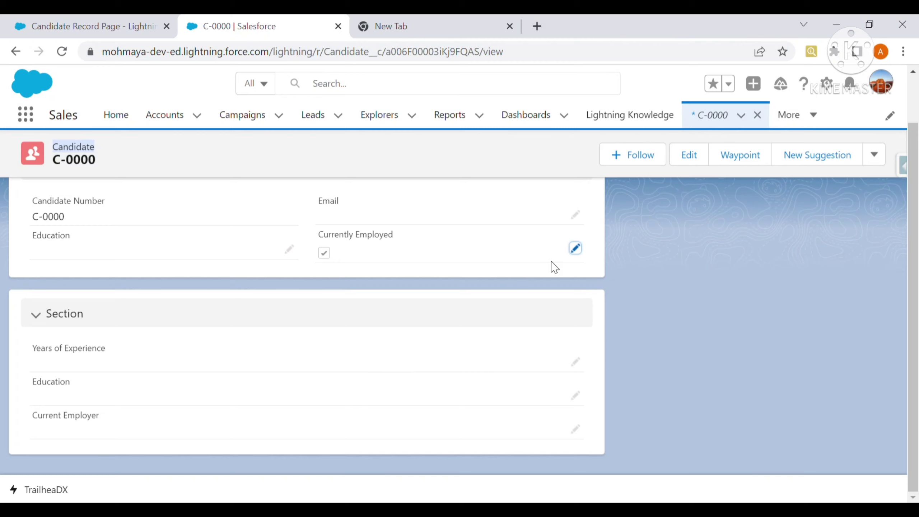
Clear Currently Employed again and save the record.
{"action": "left_click", "coordinate": [576, 249]}
{"action": "left_click", "coordinate": [325, 271]}
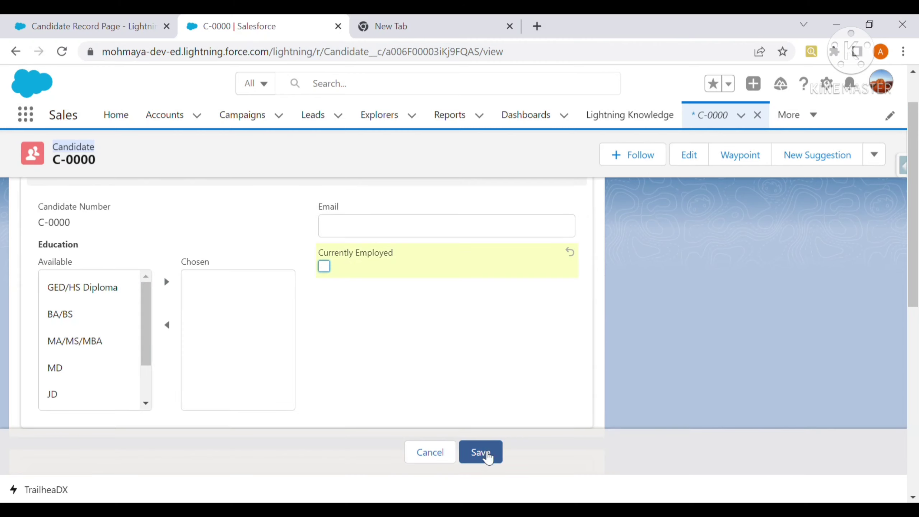
{"action": "left_click", "coordinate": [492, 449]}
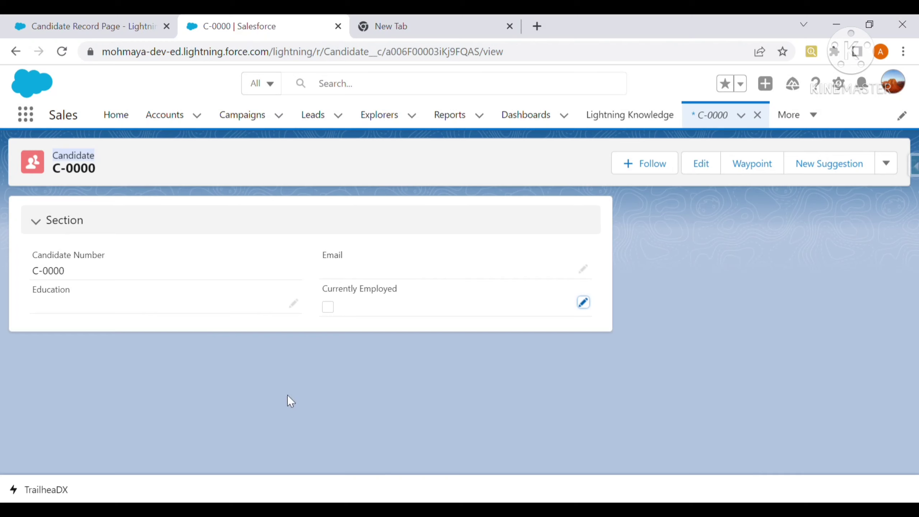
Edit the Candidate page in App Builder and drop a Field Section below the existing sections.
{"action": "left_click", "coordinate": [839, 84]}
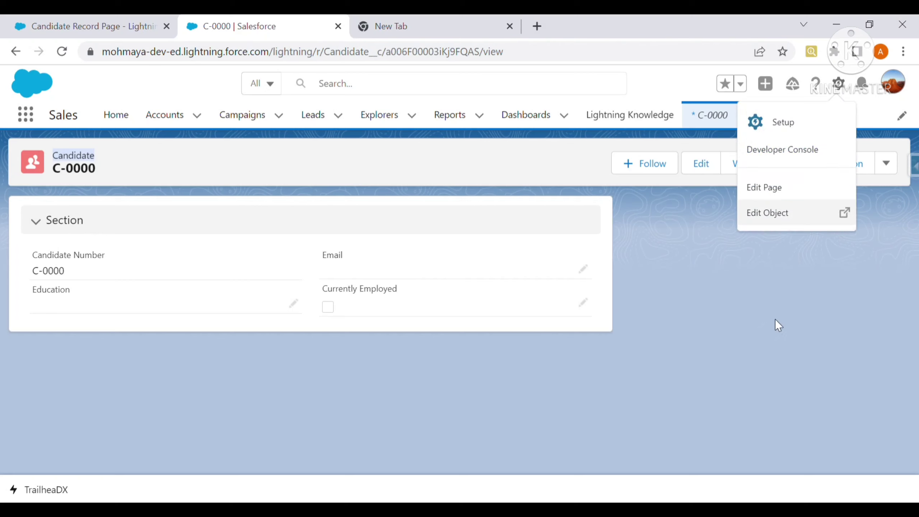
{"action": "left_click", "coordinate": [790, 192]}
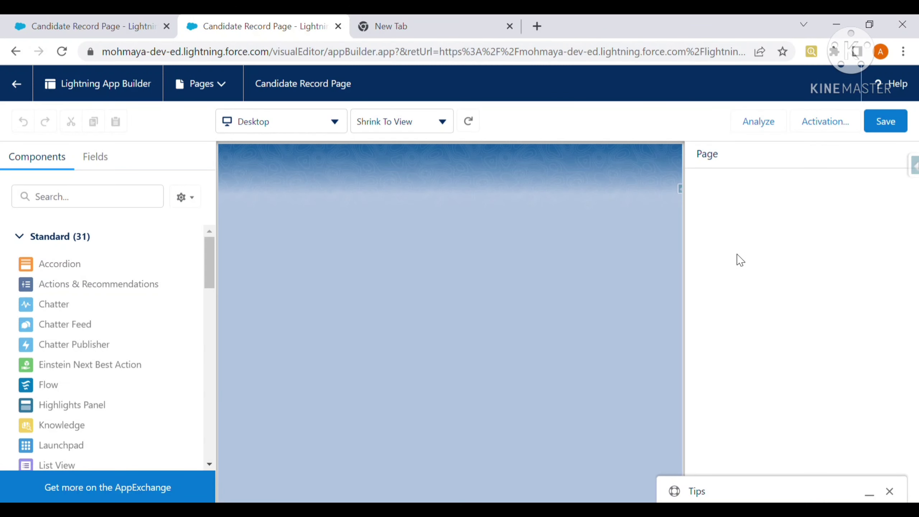
{"action": "left_click", "coordinate": [104, 158]}
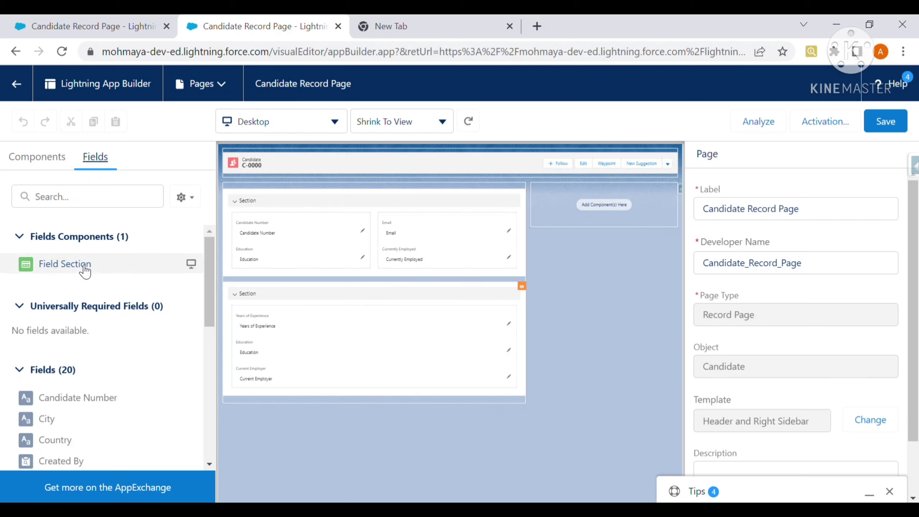
{"action": "left_click_drag", "start_coordinate": [91, 271], "coordinate": [237, 408]}
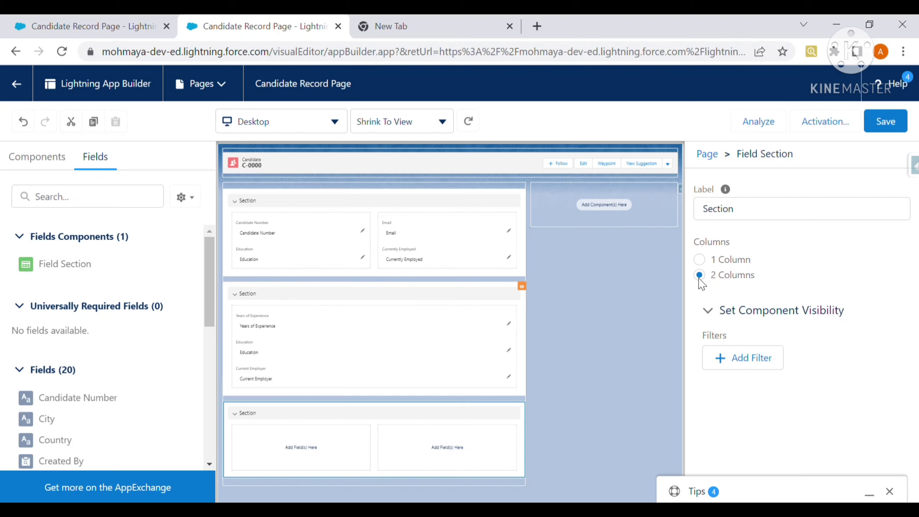
Make the new section 1 Column labelled 'section 1' and add a visibility filter.
{"action": "left_click", "coordinate": [700, 260]}
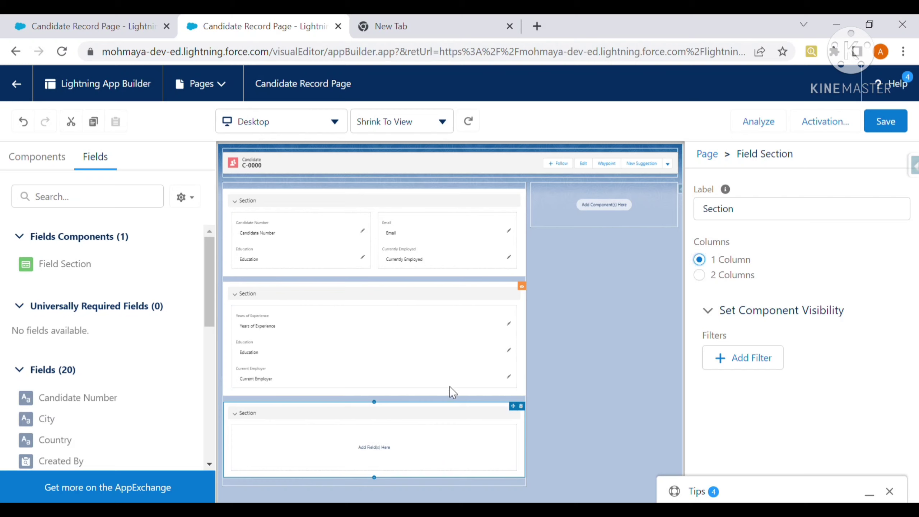
{"action": "left_click_drag", "start_coordinate": [748, 210], "coordinate": [662, 216]}
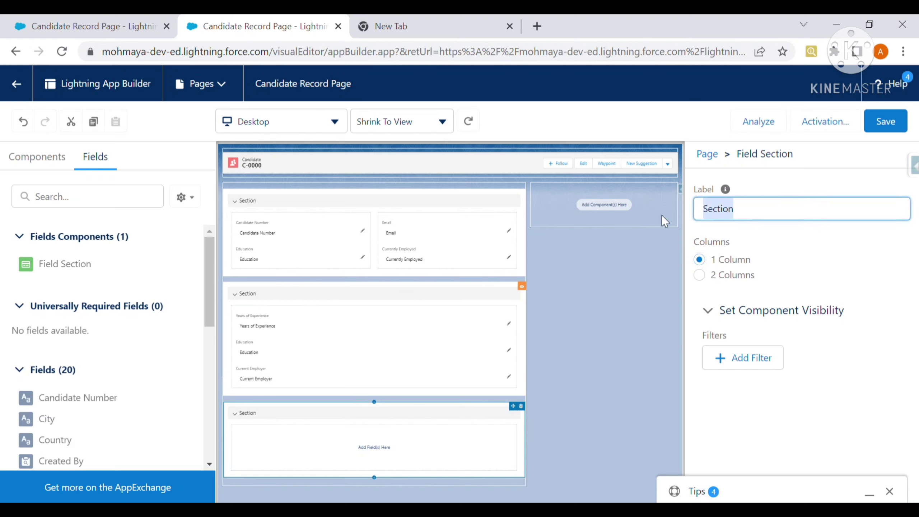
{"action": "type", "text": "dsplay"}
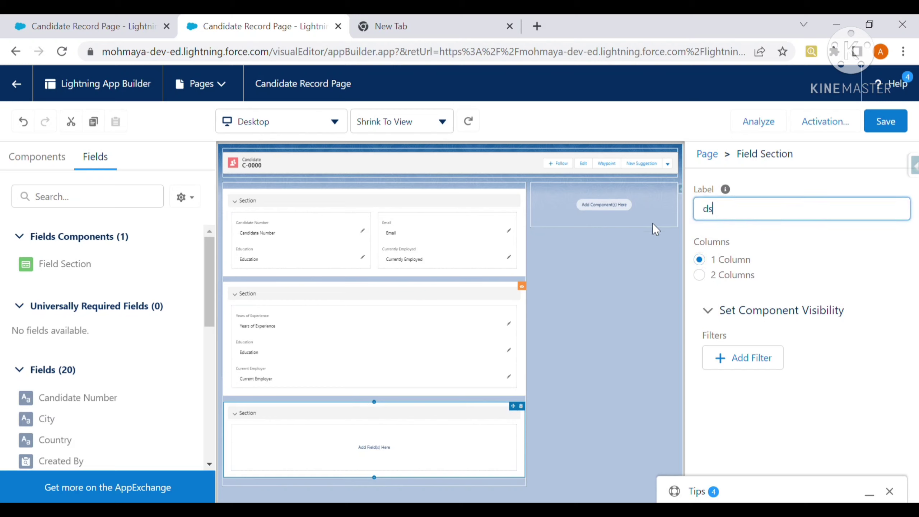
{"action": "key", "text": "BackSpace"}
{"action": "key", "text": "BackSpace"}
{"action": "key", "text": "BackSpace"}
{"action": "key", "text": "BackSpace"}
{"action": "key", "text": "BackSpace"}
{"action": "key", "text": "BackSpace"}
{"action": "type", "text": "section 1"}
{"action": "left_click", "coordinate": [748, 359]}
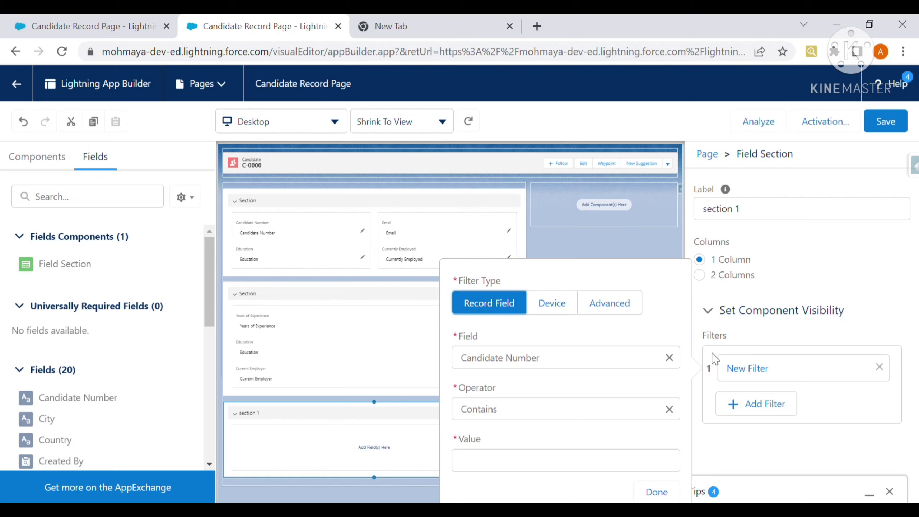
Browse the filter's field and operator lists, then view the experience section's Currently Employed Equal true filter.
{"action": "left_click", "coordinate": [669, 358]}
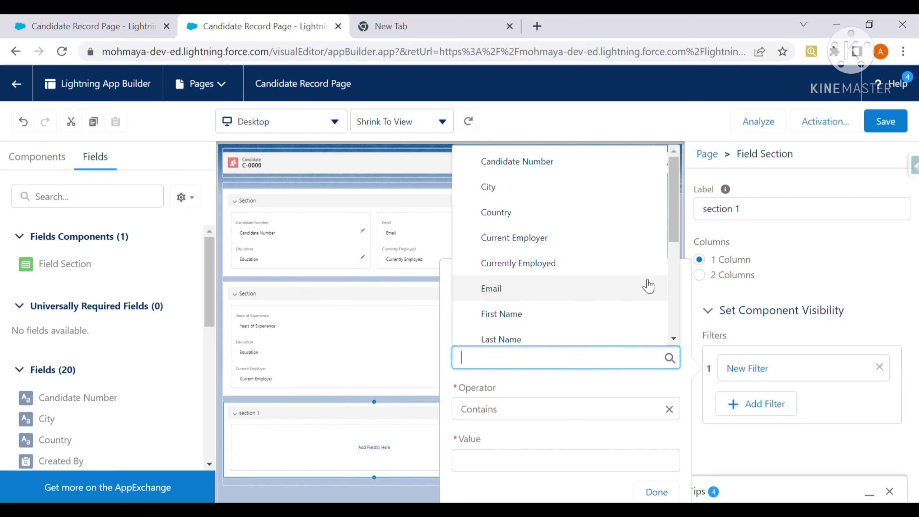
{"action": "mouse_move", "coordinate": [672, 241]}
{"action": "left_mouse_down"}
{"action": "mouse_move", "coordinate": [673, 348]}
{"action": "mouse_move", "coordinate": [682, 228]}
{"action": "left_mouse_up"}
{"action": "left_click", "coordinate": [682, 228]}
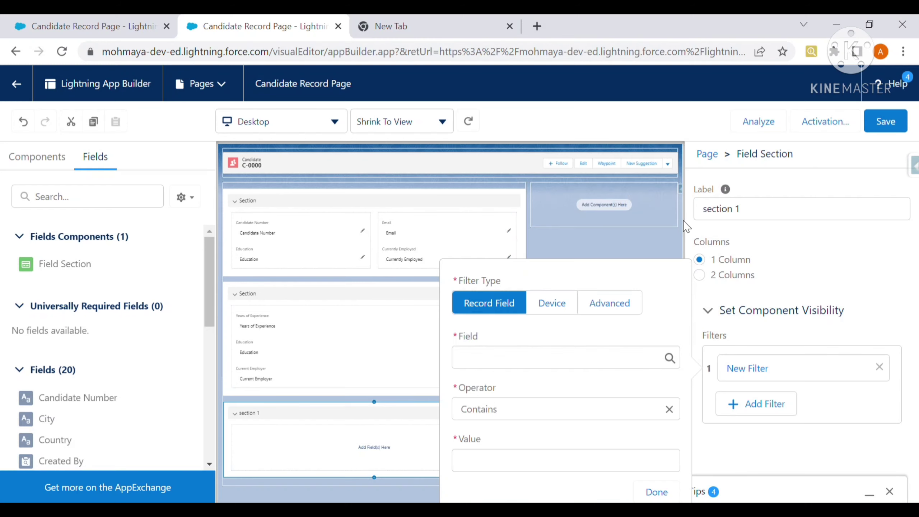
{"action": "left_click", "coordinate": [668, 410]}
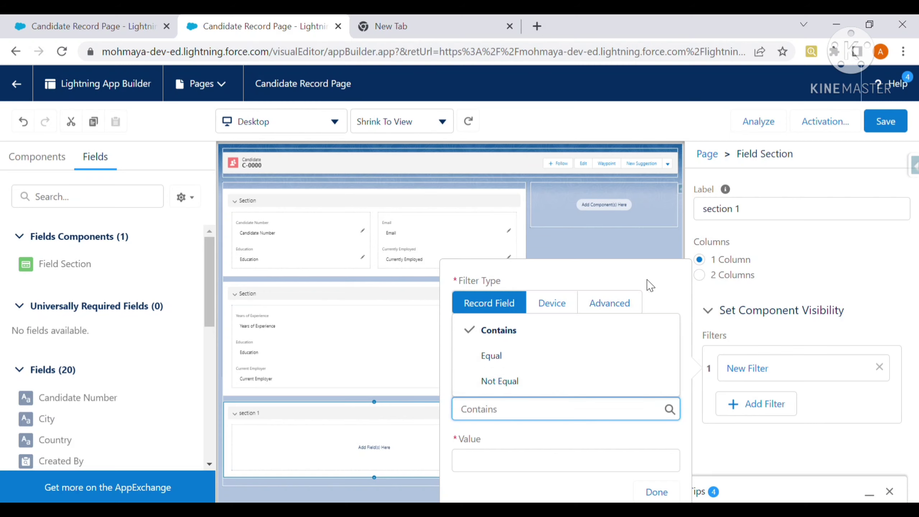
{"action": "left_click", "coordinate": [659, 256]}
{"action": "left_click", "coordinate": [669, 279]}
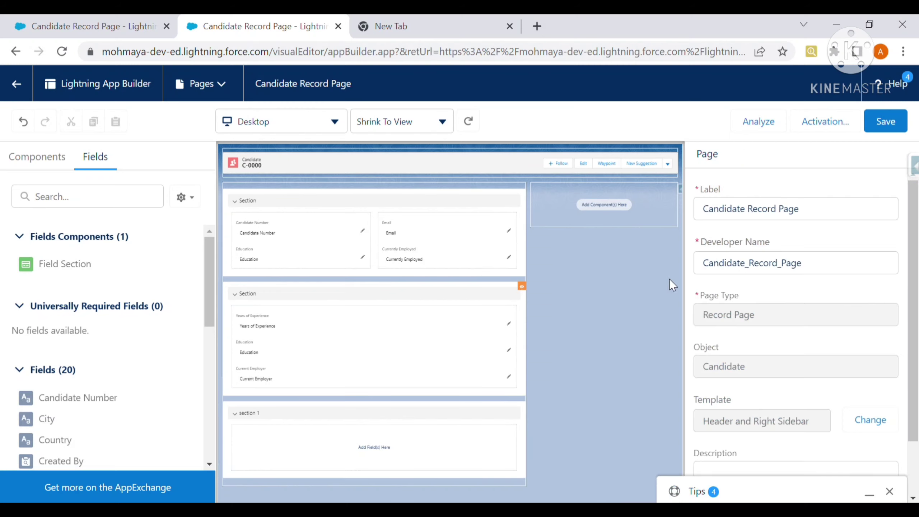
{"action": "left_click", "coordinate": [318, 293]}
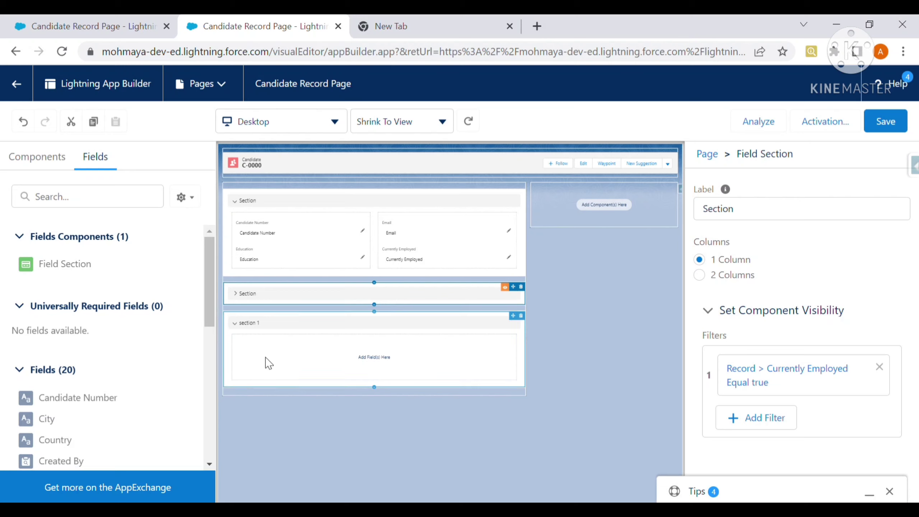
Drag First Name and Last Name above City in section 1, and Phone below it.
{"action": "left_click_drag", "start_coordinate": [54, 423], "coordinate": [308, 357]}
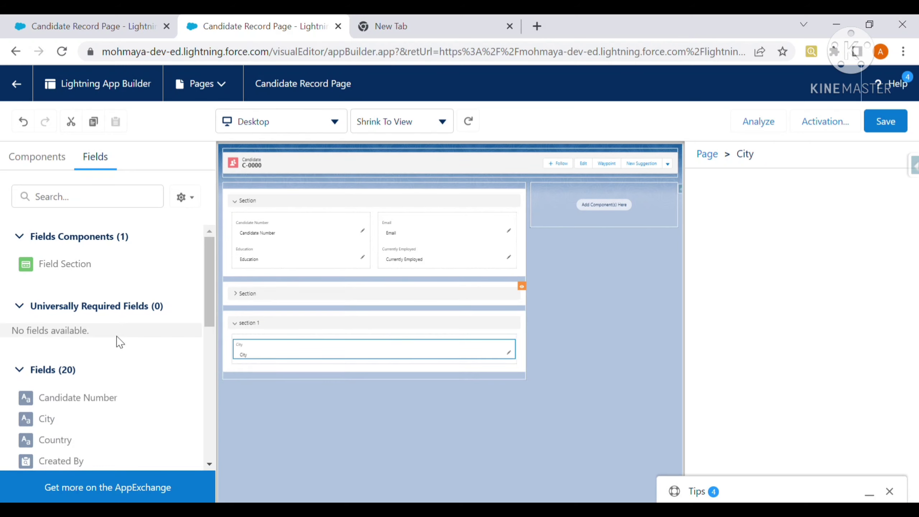
{"action": "scroll", "coordinate": [85, 411], "scroll_direction": "down", "scroll_amount": 5}
{"action": "scroll", "coordinate": [85, 412], "scroll_direction": "up", "scroll_amount": 2}
{"action": "left_click_drag", "start_coordinate": [61, 279], "coordinate": [257, 345]}
{"action": "left_click_drag", "start_coordinate": [60, 321], "coordinate": [262, 381]}
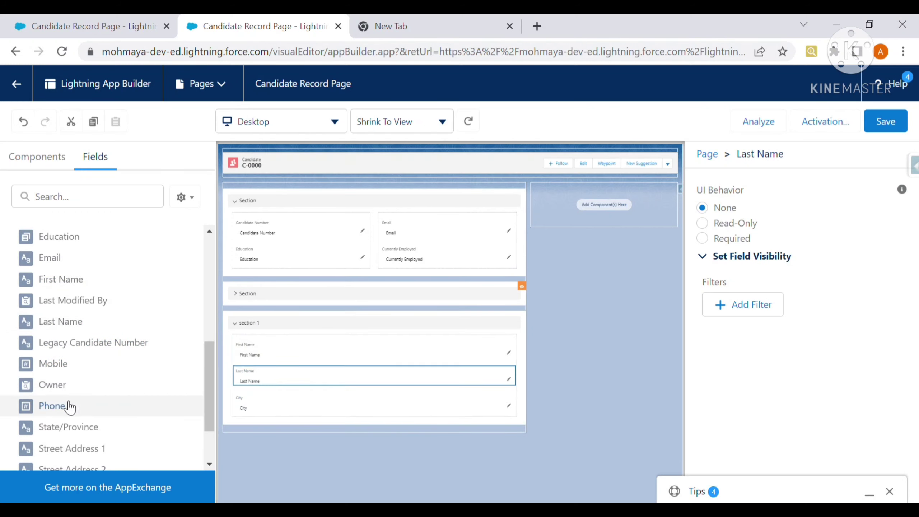
{"action": "left_click_drag", "start_coordinate": [68, 403], "coordinate": [268, 420]}
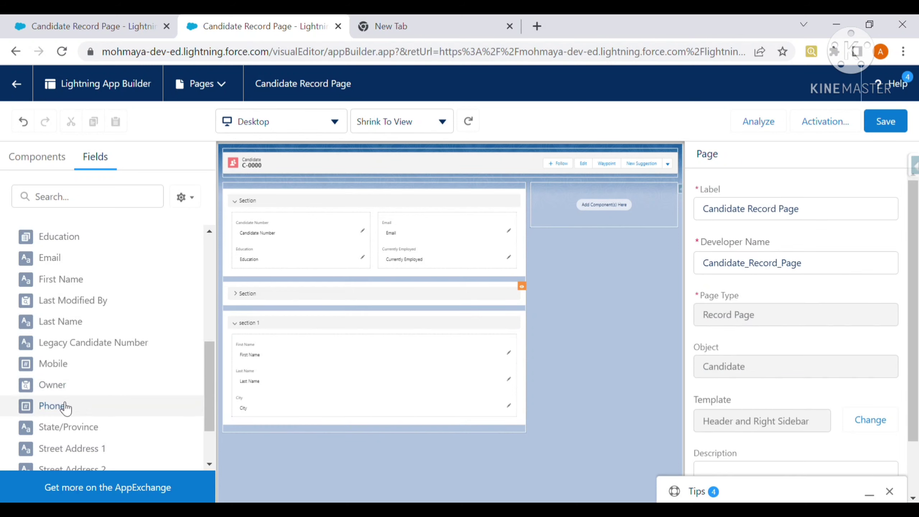
{"action": "left_click_drag", "start_coordinate": [64, 406], "coordinate": [246, 425]}
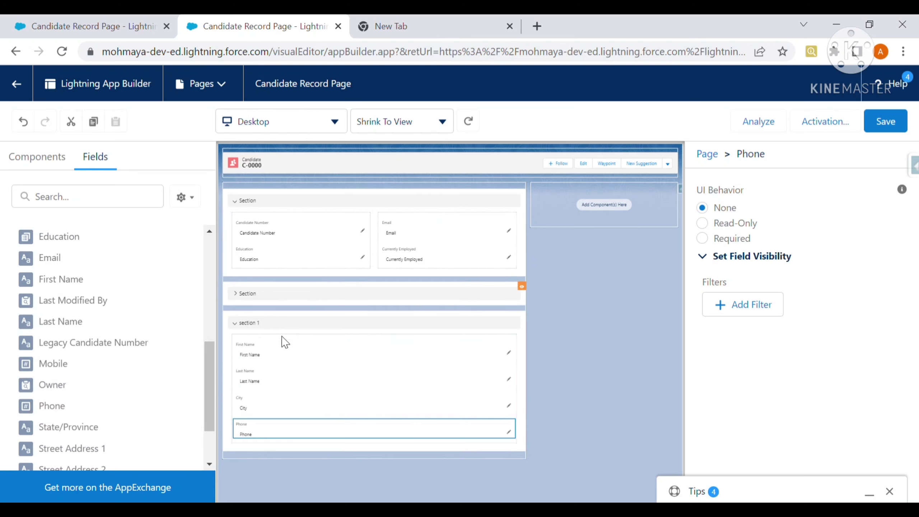
Add an Advanced visibility filter to section 1 and open its field picker.
{"action": "left_click", "coordinate": [328, 324]}
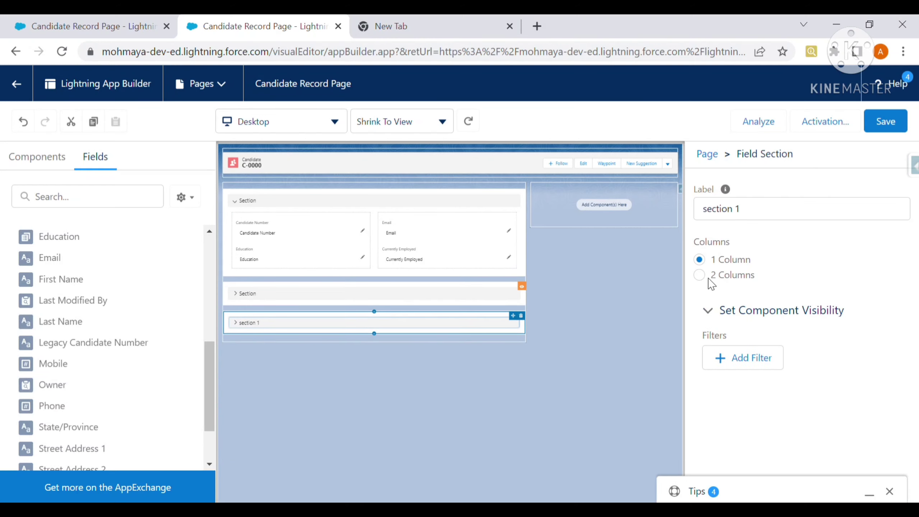
{"action": "left_click", "coordinate": [745, 357]}
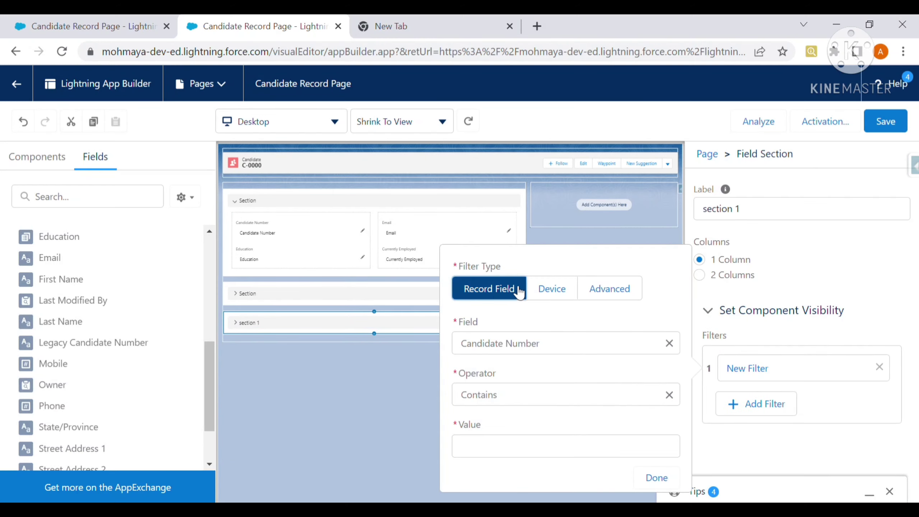
{"action": "left_click", "coordinate": [618, 297]}
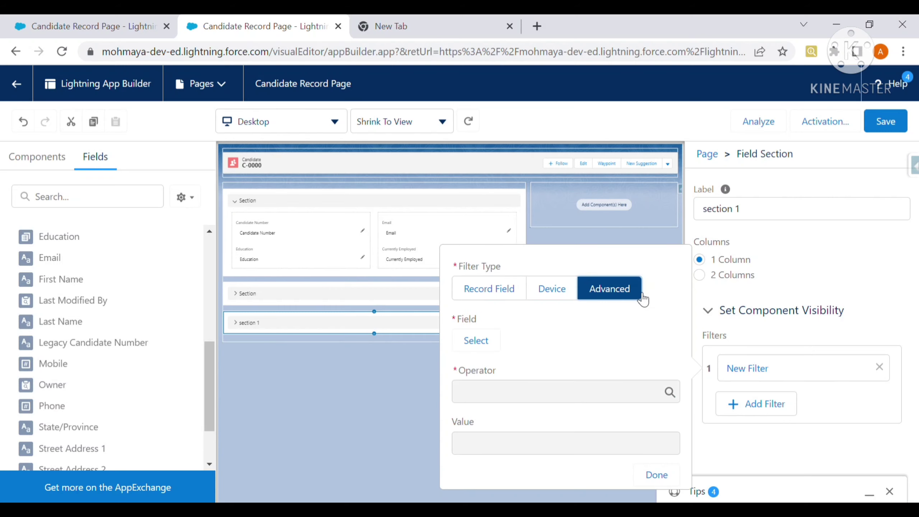
{"action": "left_click", "coordinate": [466, 348]}
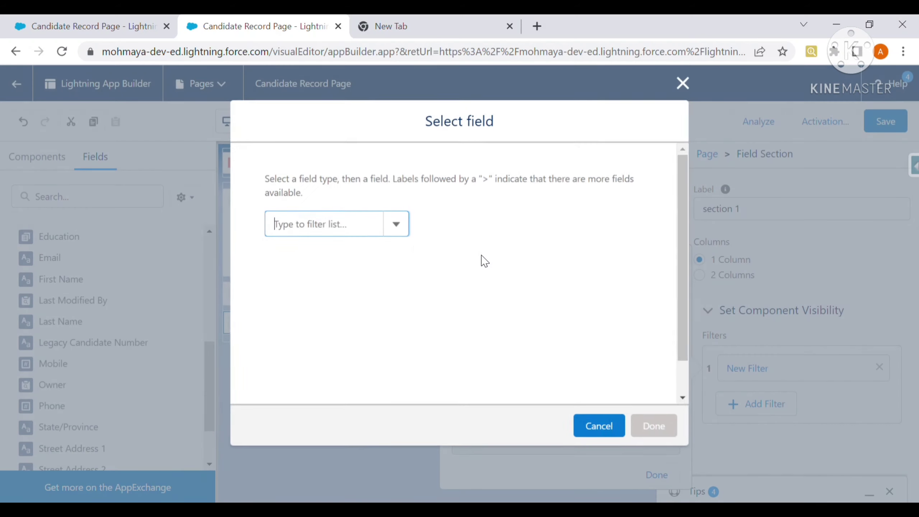
Browse the User, Profile and Custom Permission field categories in the picker.
{"action": "left_click", "coordinate": [403, 227]}
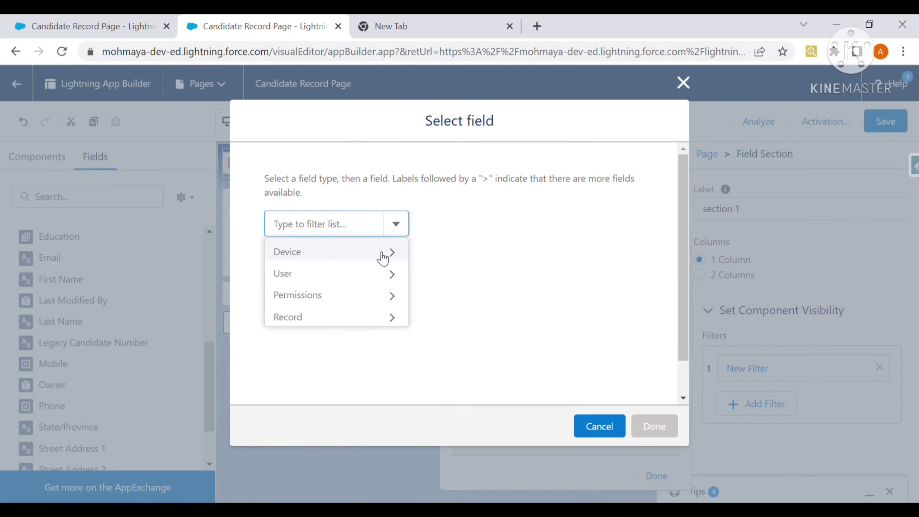
{"action": "left_click", "coordinate": [394, 278]}
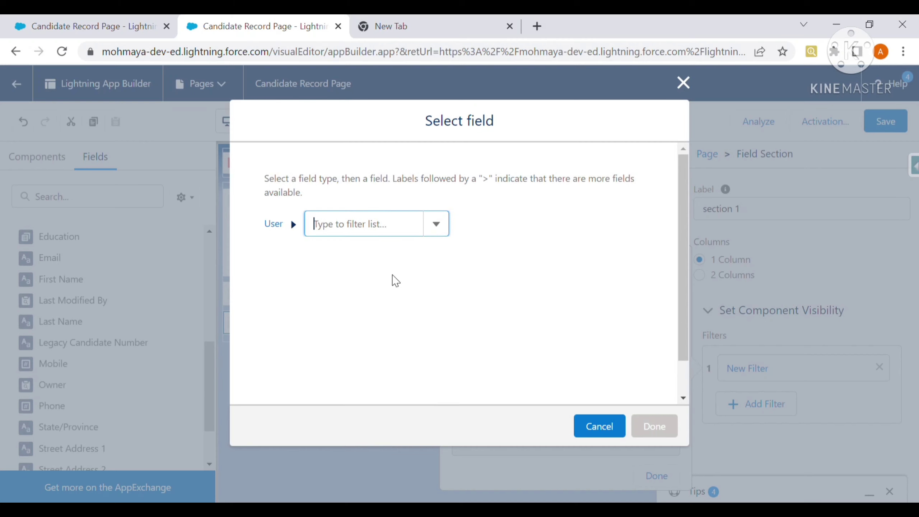
{"action": "left_click", "coordinate": [444, 227]}
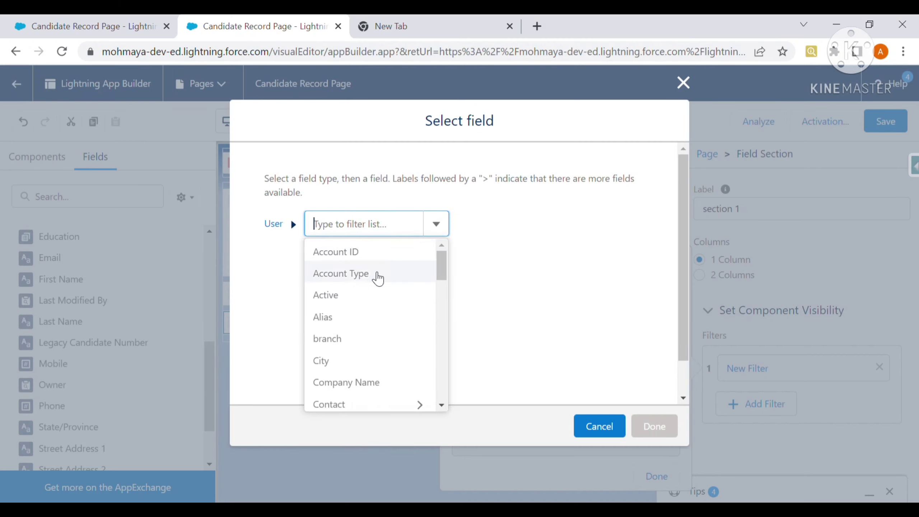
{"action": "scroll", "coordinate": [371, 342], "scroll_direction": "down", "scroll_amount": 5}
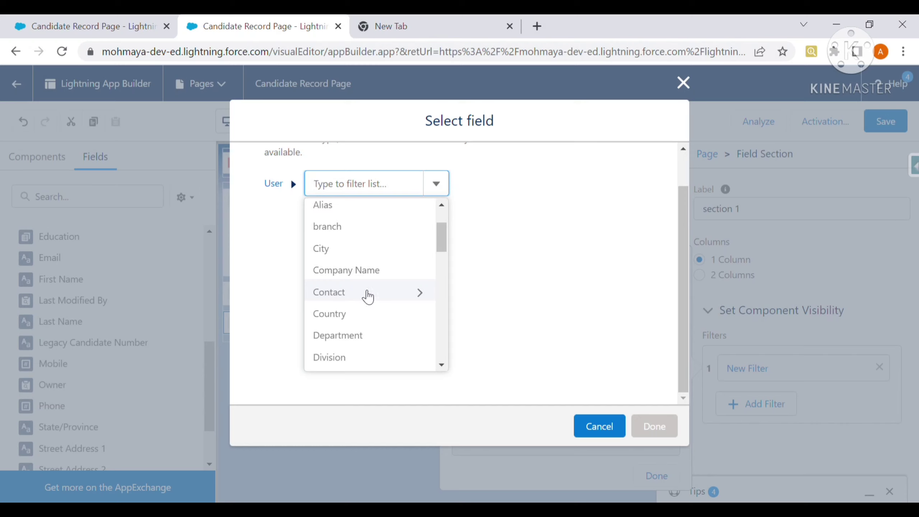
{"action": "scroll", "coordinate": [366, 297], "scroll_direction": "down", "scroll_amount": 4}
{"action": "scroll", "coordinate": [366, 302], "scroll_direction": "down", "scroll_amount": 6}
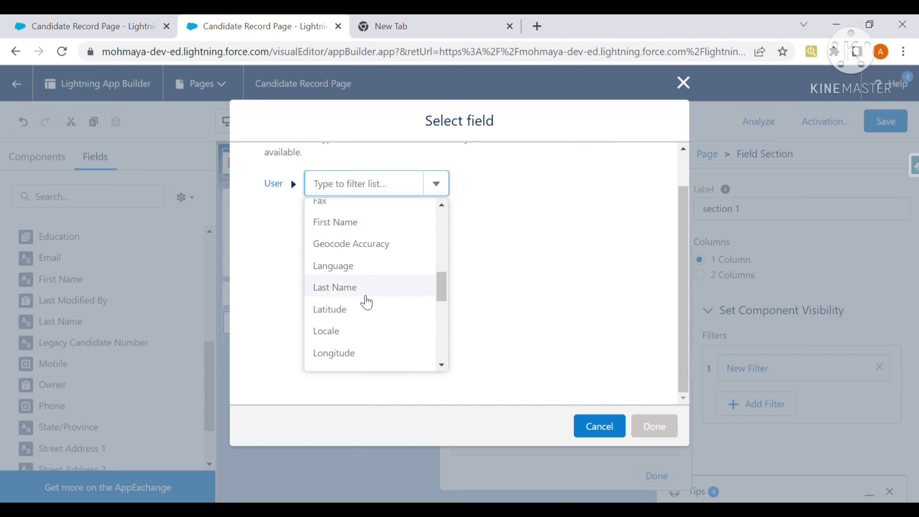
{"action": "scroll", "coordinate": [365, 305], "scroll_direction": "down", "scroll_amount": 4}
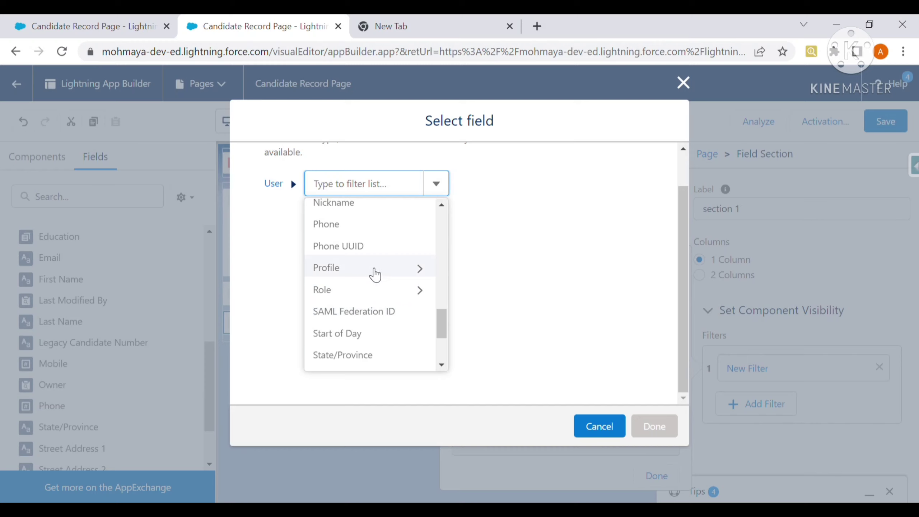
{"action": "left_click", "coordinate": [372, 270]}
{"action": "left_click", "coordinate": [483, 185]}
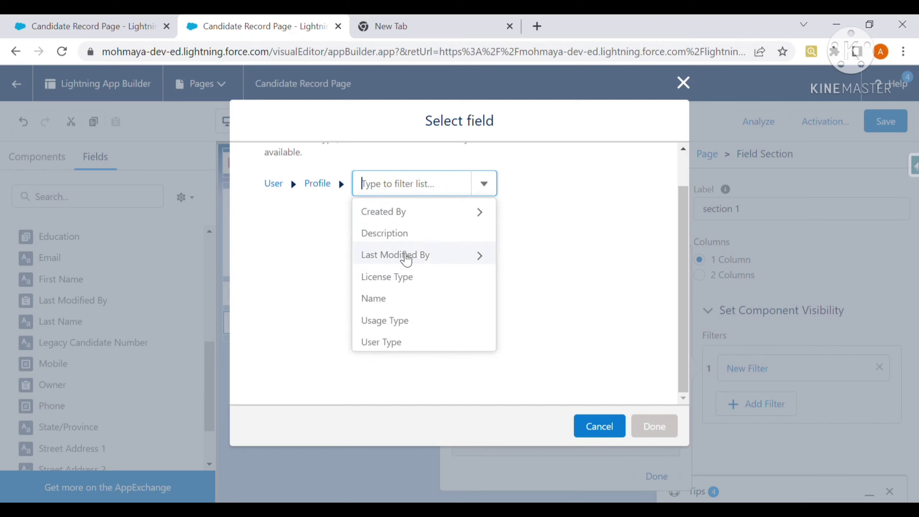
{"action": "left_click", "coordinate": [283, 186]}
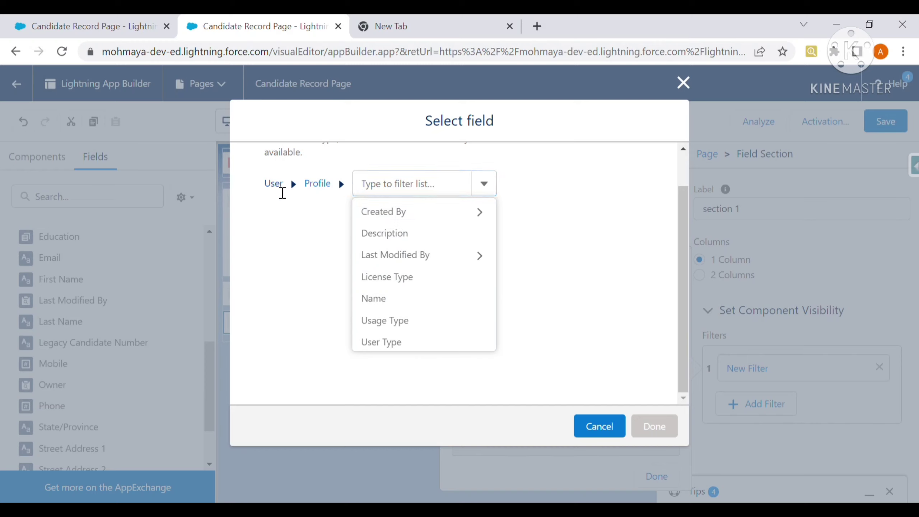
{"action": "left_click", "coordinate": [334, 259]}
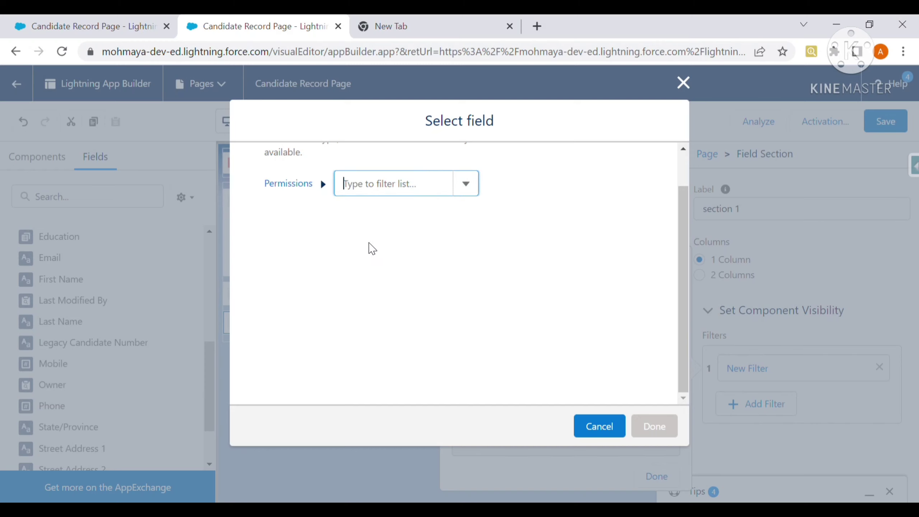
{"action": "left_click", "coordinate": [464, 188]}
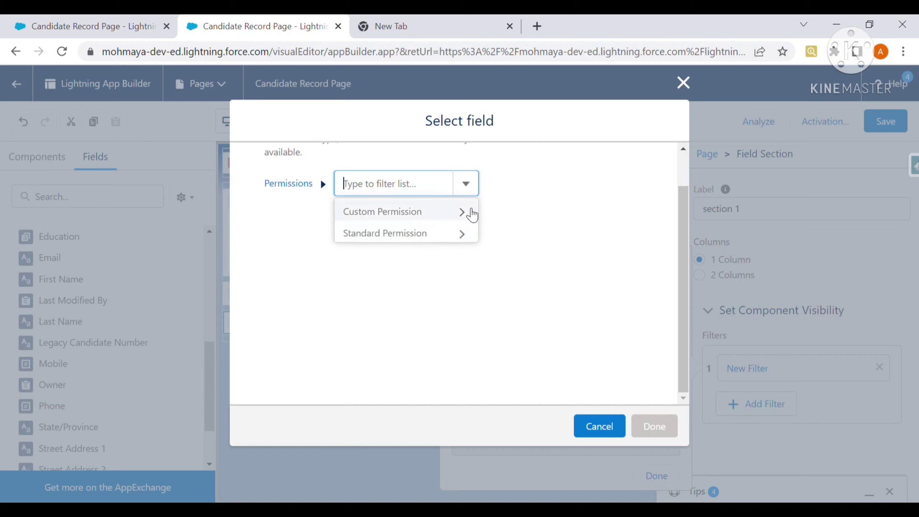
{"action": "left_click", "coordinate": [469, 212]}
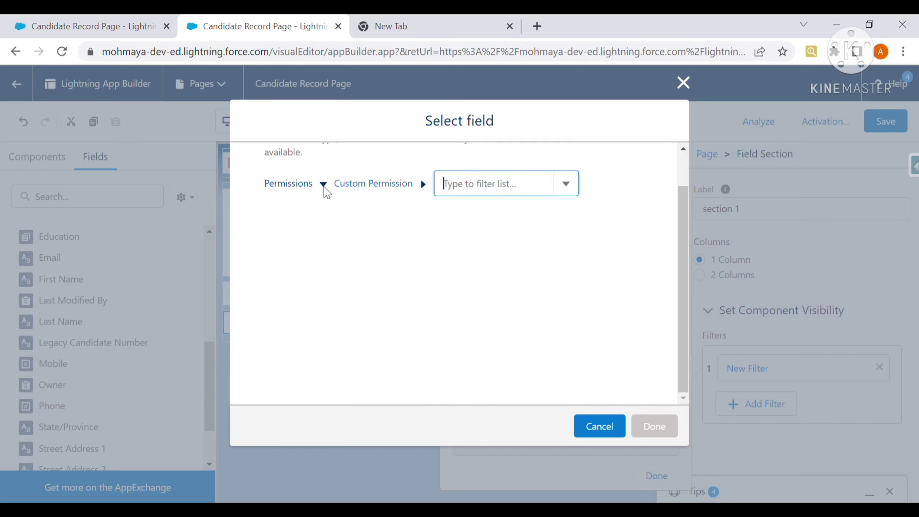
Pick Record > Email as the filter field by searching 'email'.
{"action": "left_click", "coordinate": [295, 184]}
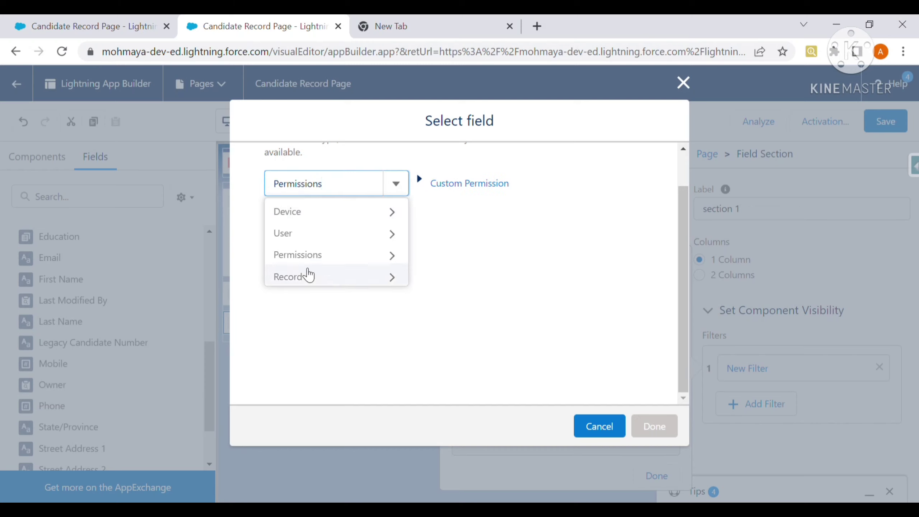
{"action": "left_click", "coordinate": [340, 281]}
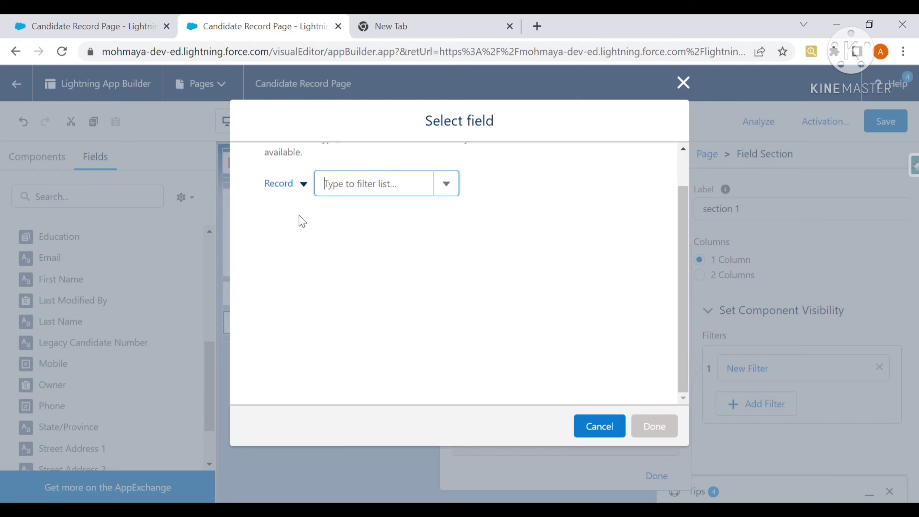
{"action": "left_click", "coordinate": [359, 192]}
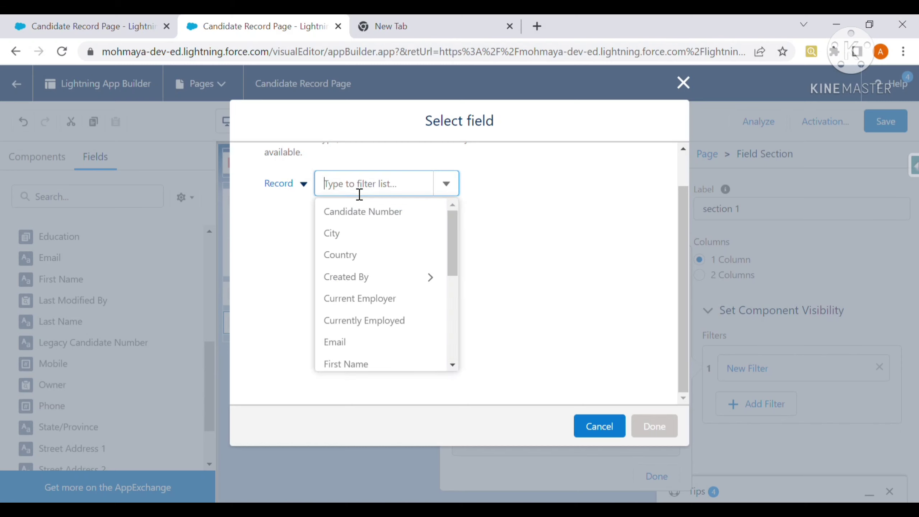
{"action": "type", "text": "email"}
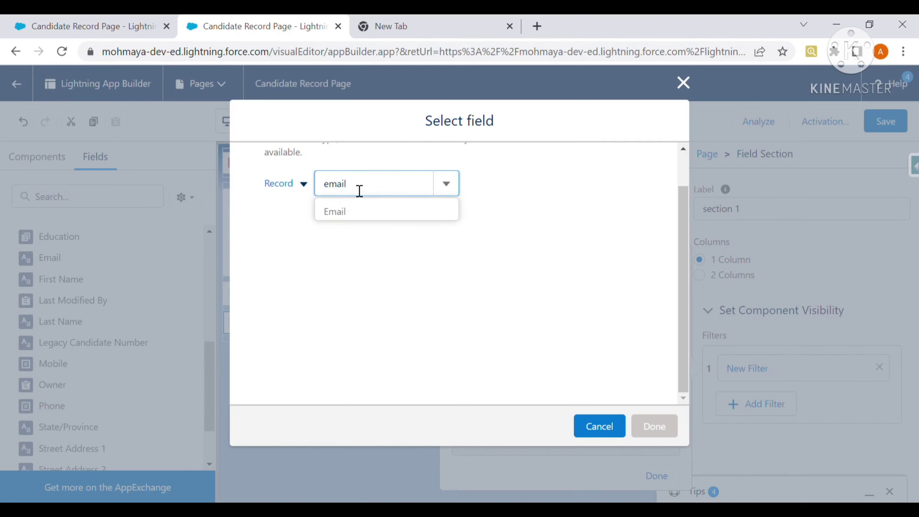
{"action": "left_click", "coordinate": [341, 214]}
Set section 1's filter to Record > Email Not Equal with an empty value, and save the page.
{"action": "left_click", "coordinate": [641, 424]}
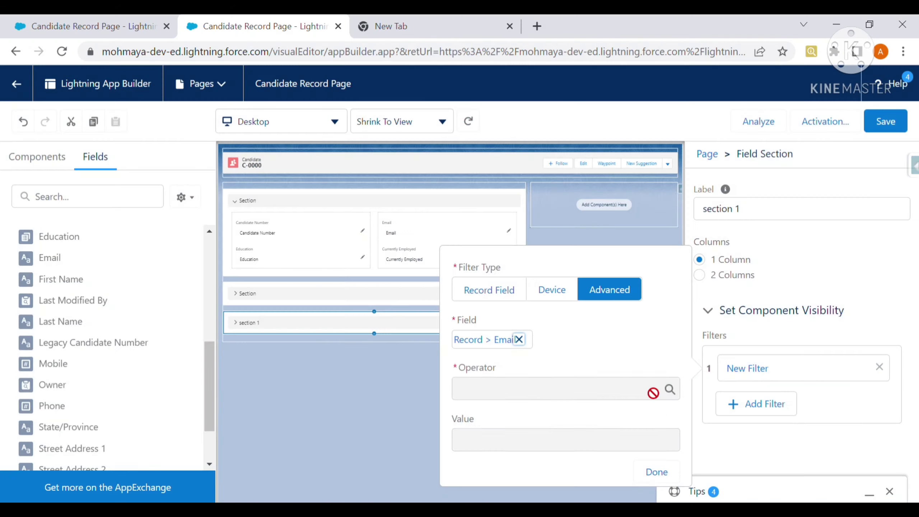
{"action": "left_click", "coordinate": [542, 397]}
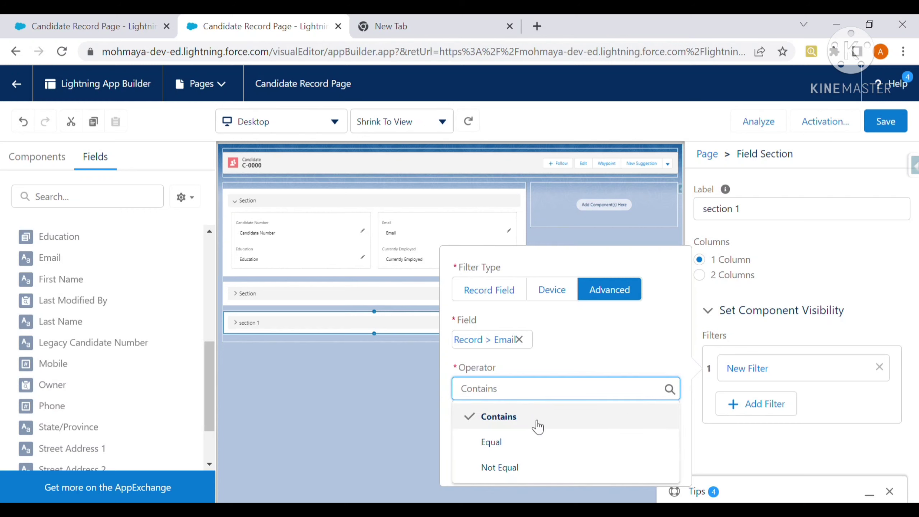
{"action": "left_click", "coordinate": [506, 467]}
{"action": "left_click", "coordinate": [515, 442]}
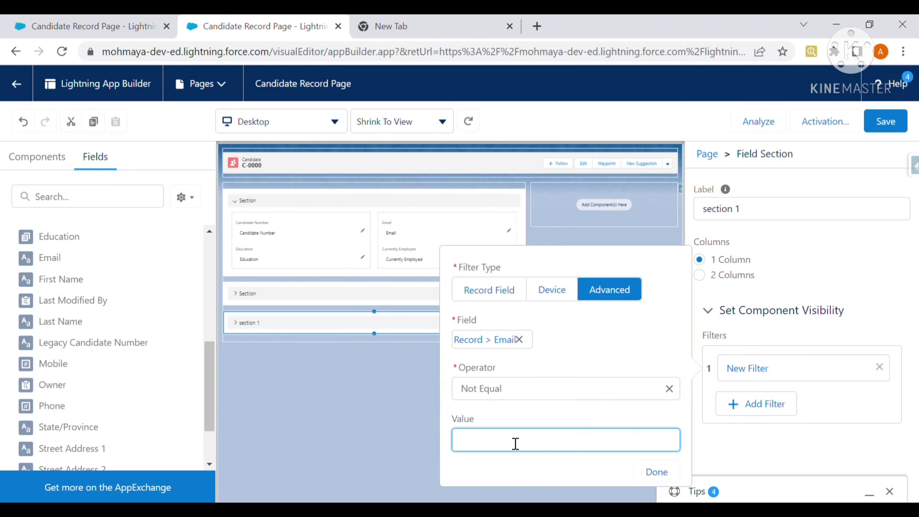
{"action": "left_click", "coordinate": [655, 472]}
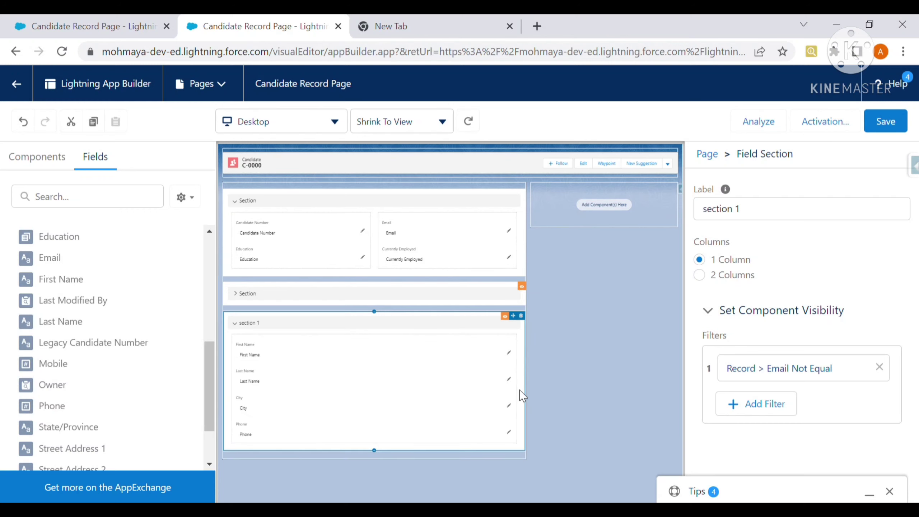
{"action": "left_click", "coordinate": [897, 124]}
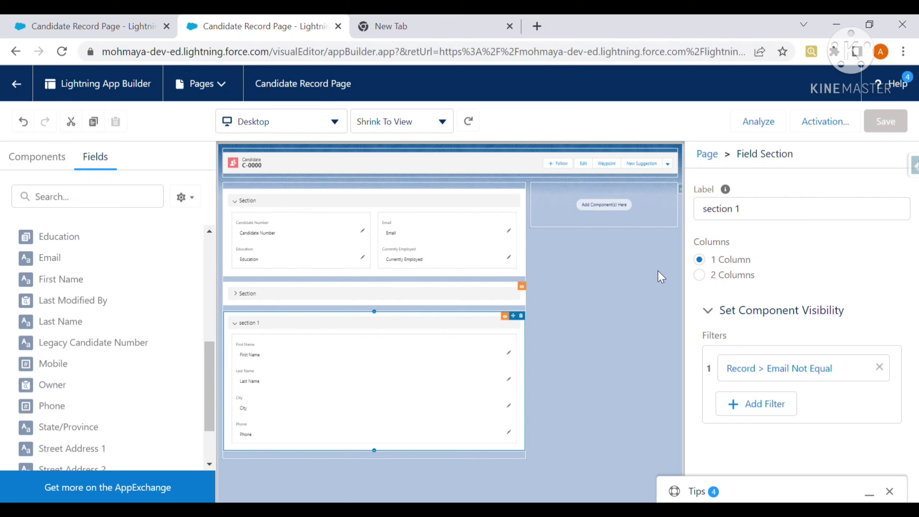
Open Activation, preview assigning the page as App Default, then go back without choosing apps.
{"action": "left_click", "coordinate": [826, 123]}
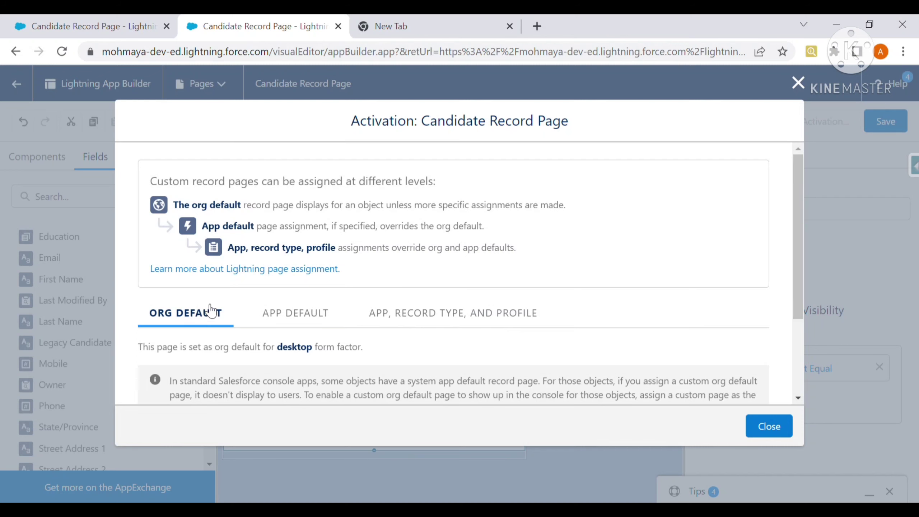
{"action": "scroll", "coordinate": [250, 315], "scroll_direction": "down", "scroll_amount": 2}
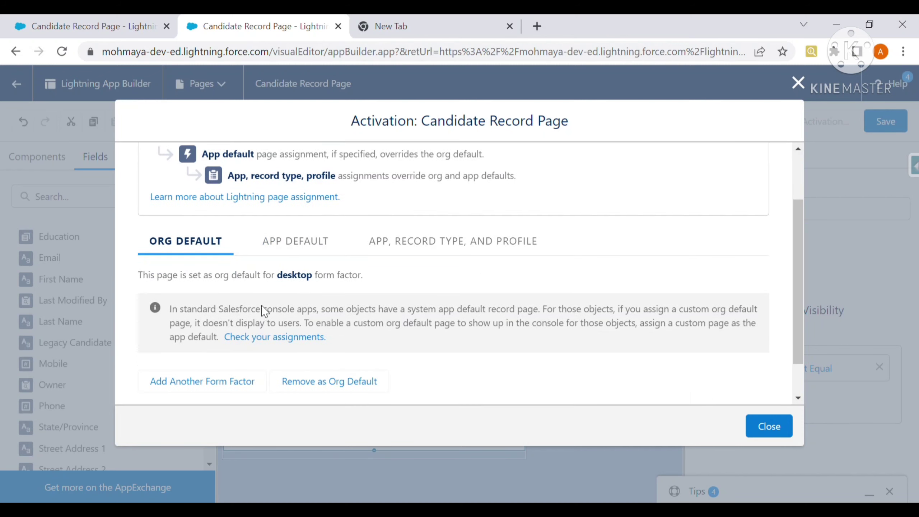
{"action": "left_click", "coordinate": [288, 247]}
{"action": "left_click", "coordinate": [219, 318]}
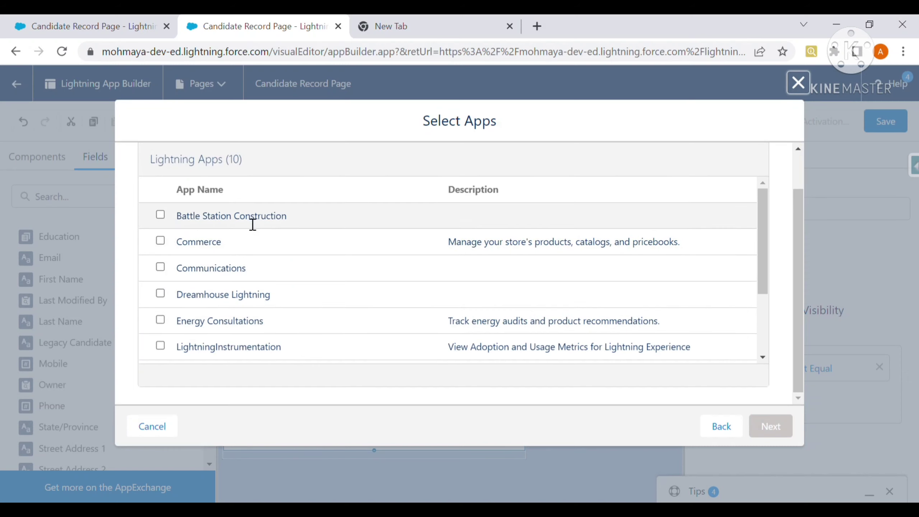
{"action": "scroll", "coordinate": [290, 278], "scroll_direction": "down", "scroll_amount": 2}
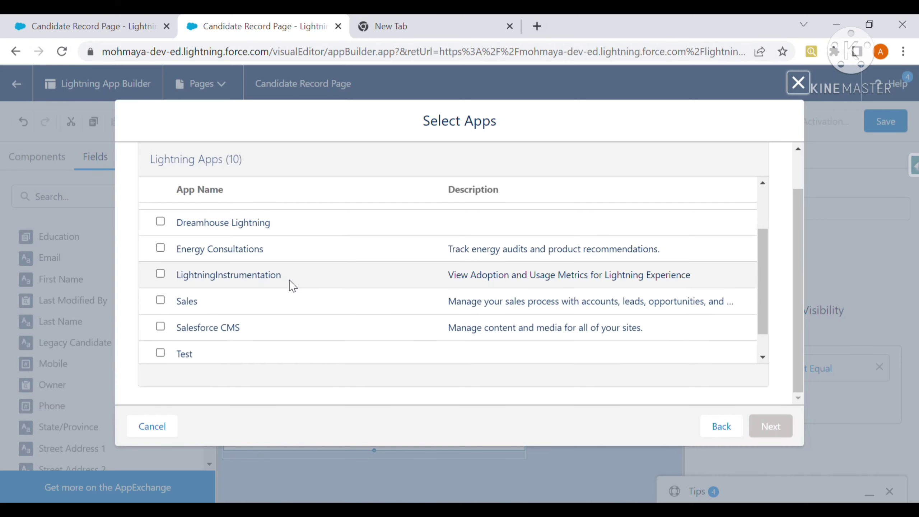
{"action": "scroll", "coordinate": [320, 317], "scroll_direction": "up", "scroll_amount": 4}
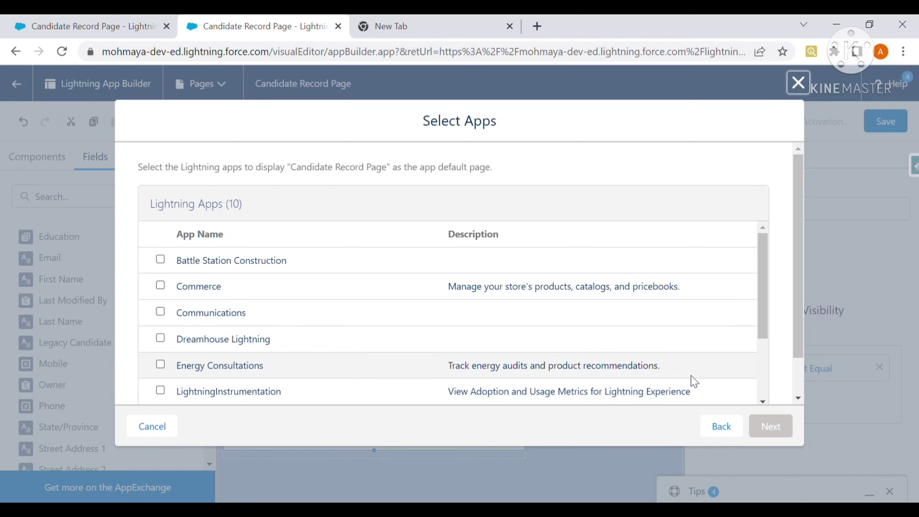
{"action": "left_click", "coordinate": [720, 428]}
Review the app, record type and profile assignment options, go back, and close Activation.
{"action": "left_click", "coordinate": [421, 315]}
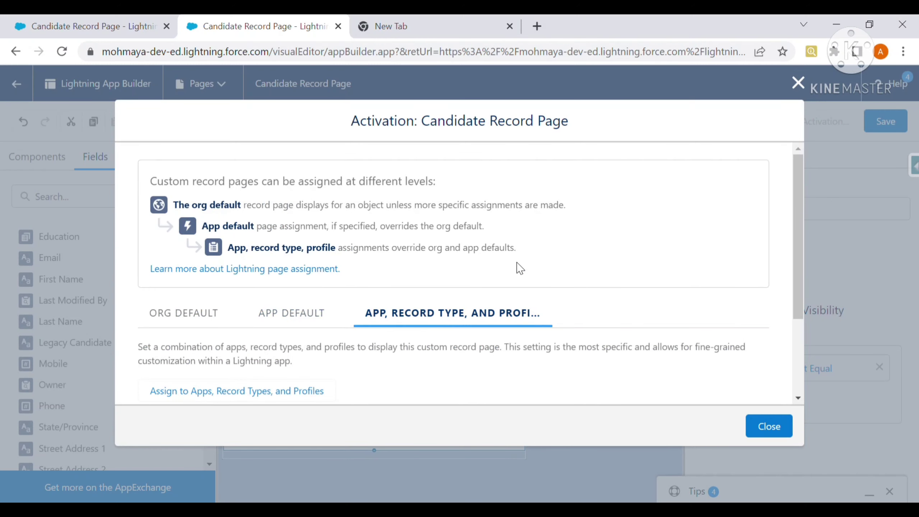
{"action": "scroll", "coordinate": [591, 280], "scroll_direction": "down", "scroll_amount": 3}
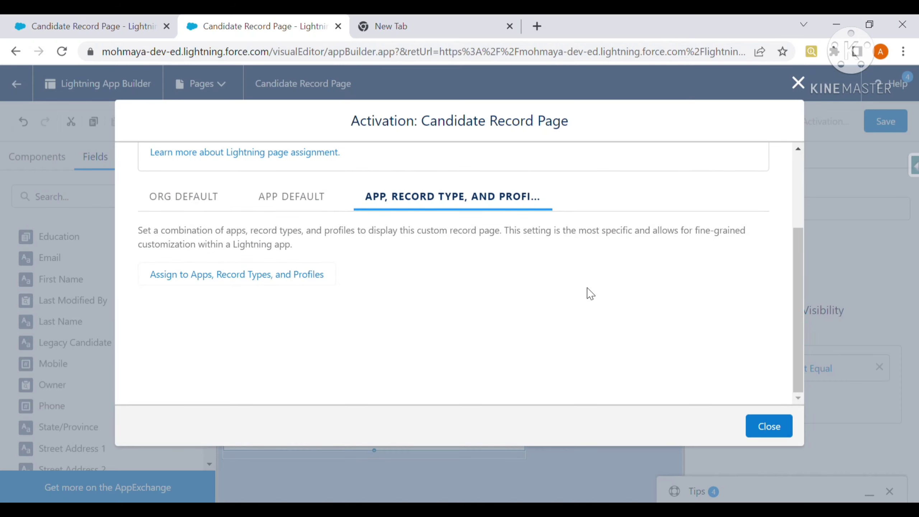
{"action": "left_click", "coordinate": [292, 279]}
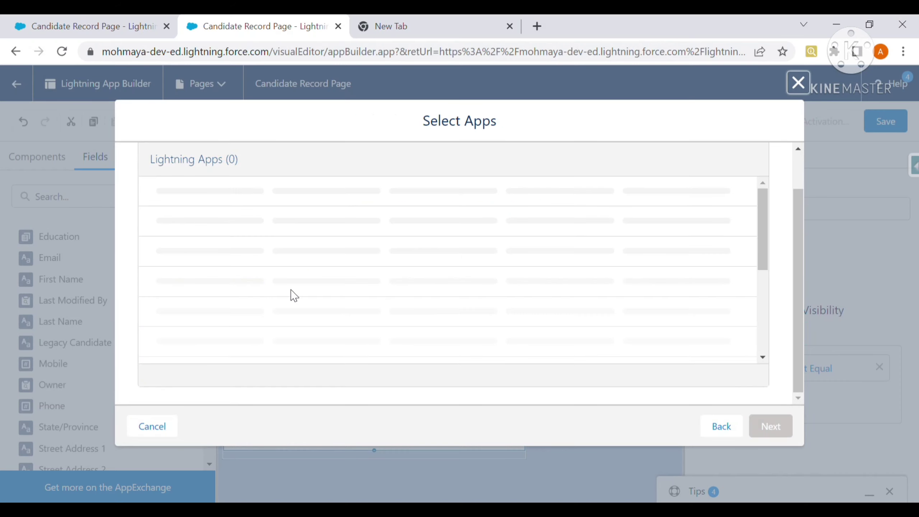
{"action": "scroll", "coordinate": [338, 268], "scroll_direction": "down", "scroll_amount": 3}
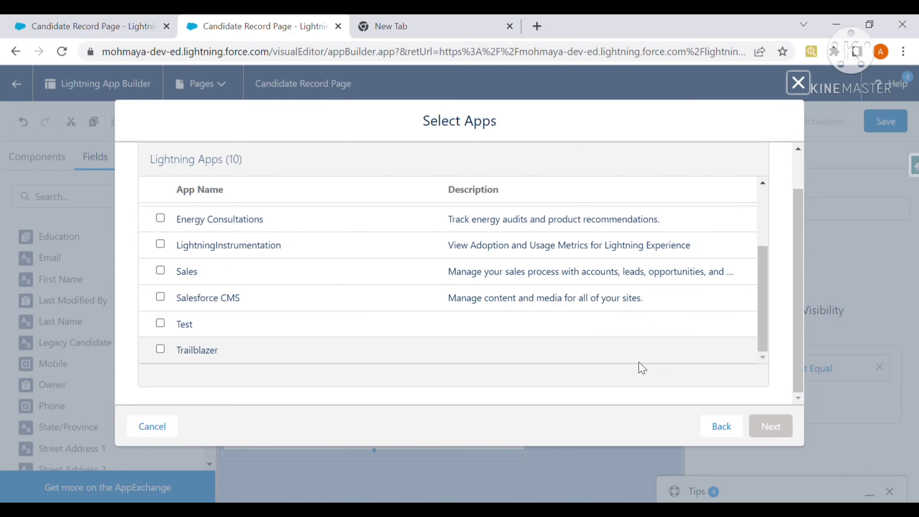
{"action": "left_click", "coordinate": [719, 427]}
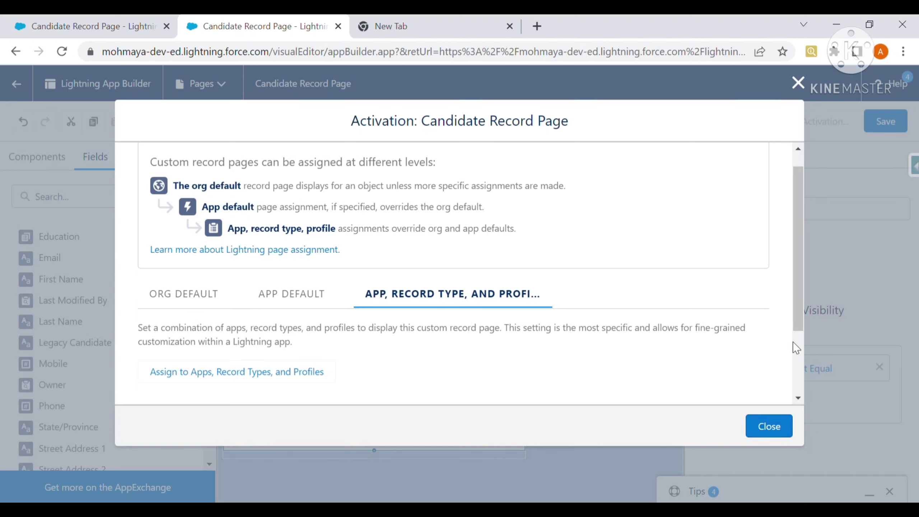
{"action": "left_click", "coordinate": [798, 84]}
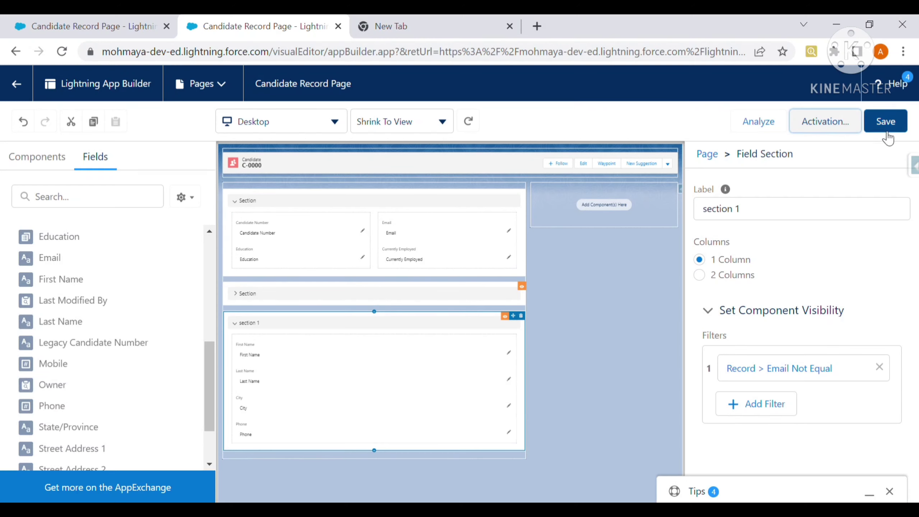
Switch to the other Candidate Record Page tab, then back to the one with section 1.
{"action": "left_click", "coordinate": [98, 22]}
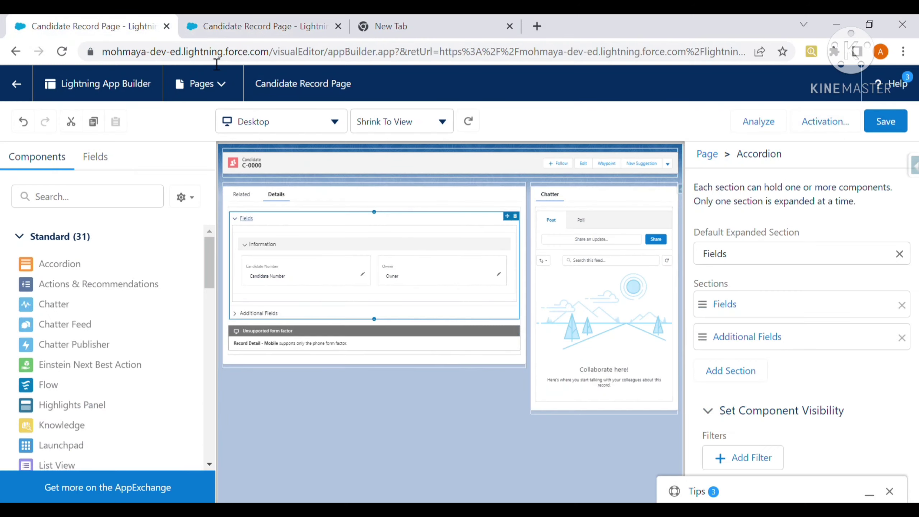
{"action": "left_click", "coordinate": [269, 25]}
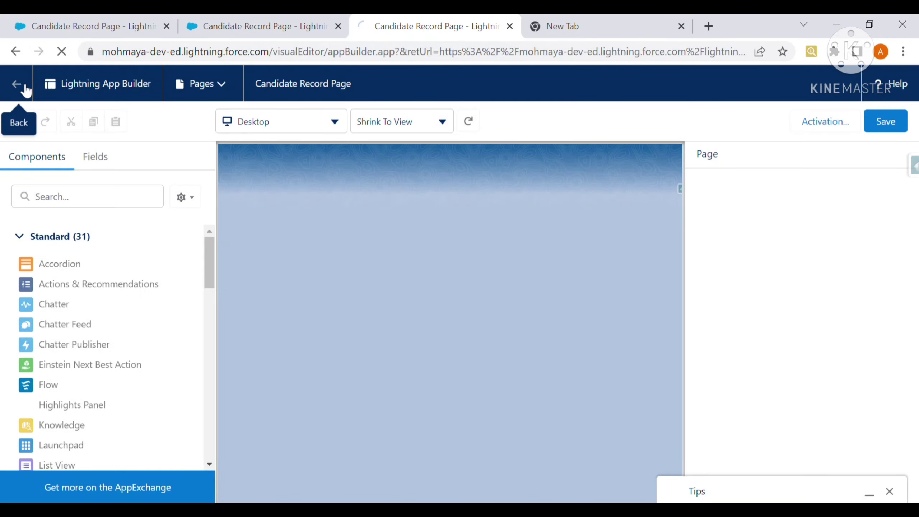
Back on candidate C-0000's record, fill in and save the Email field with an email address.
{"action": "left_click", "coordinate": [17, 85]}
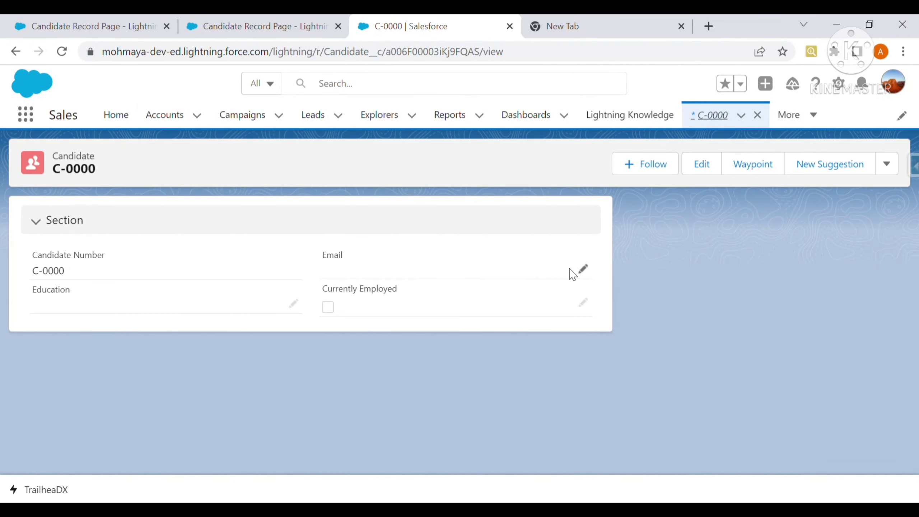
{"action": "left_click", "coordinate": [582, 270]}
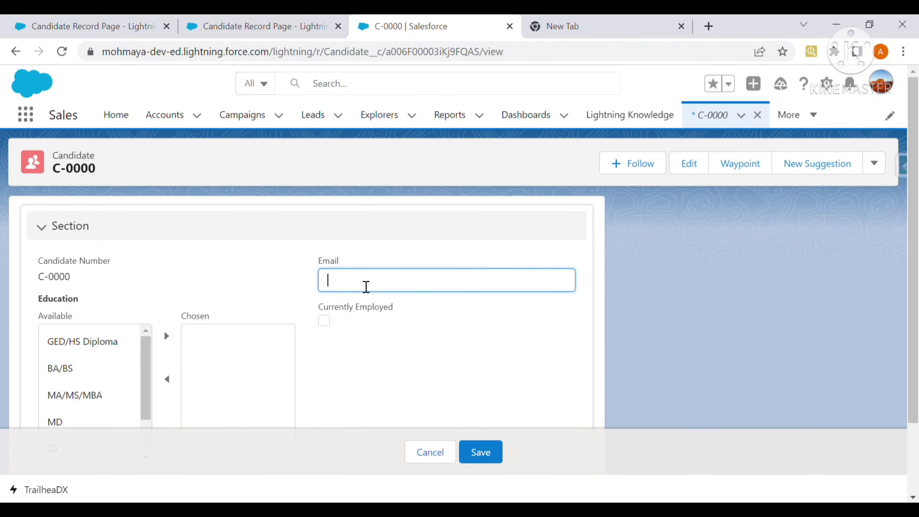
{"action": "left_click", "coordinate": [497, 451]}
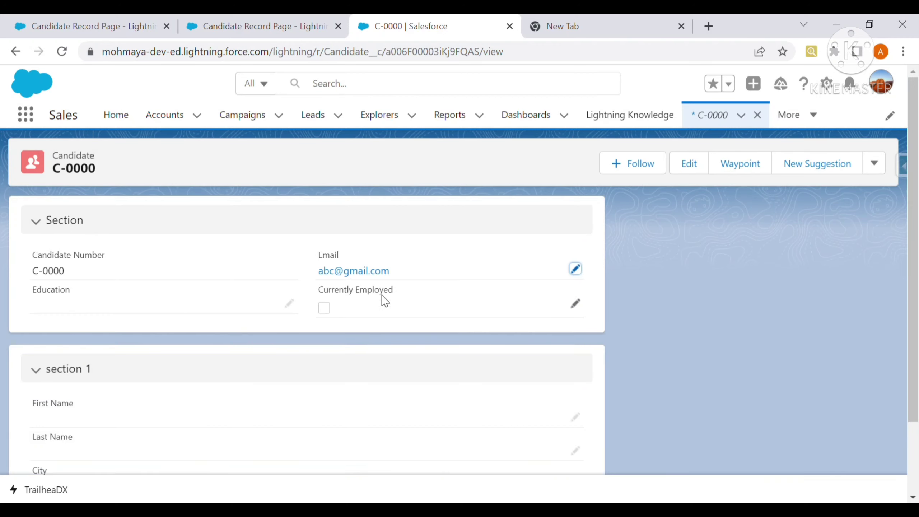
{"action": "scroll", "coordinate": [394, 340], "scroll_direction": "down", "scroll_amount": 2}
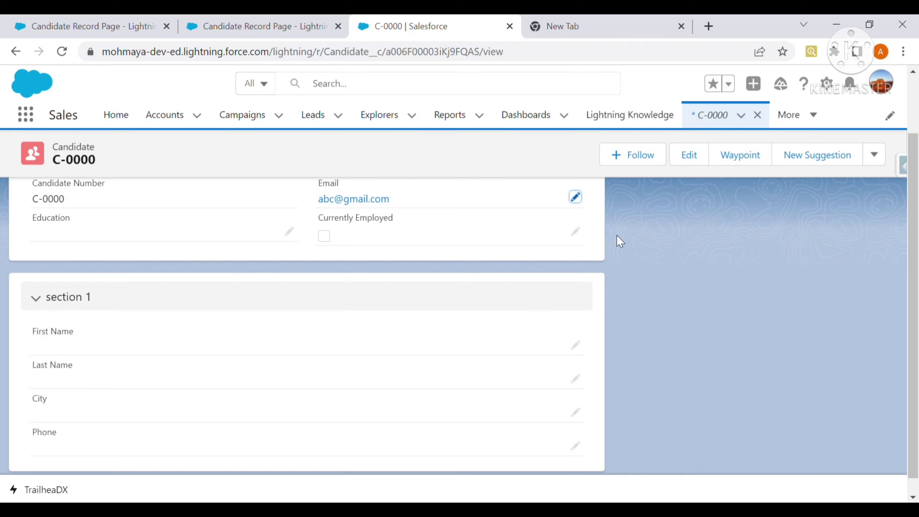
{"action": "left_click", "coordinate": [271, 27]}
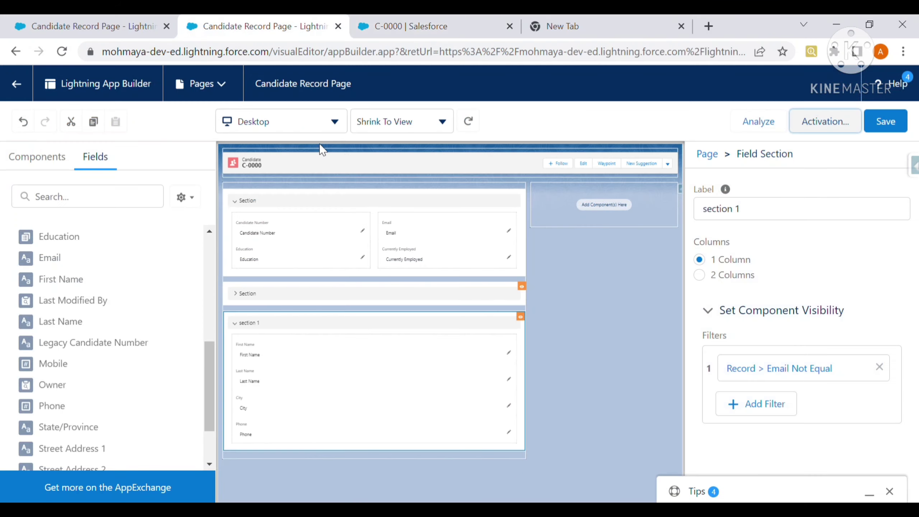
{"action": "left_click", "coordinate": [420, 25]}
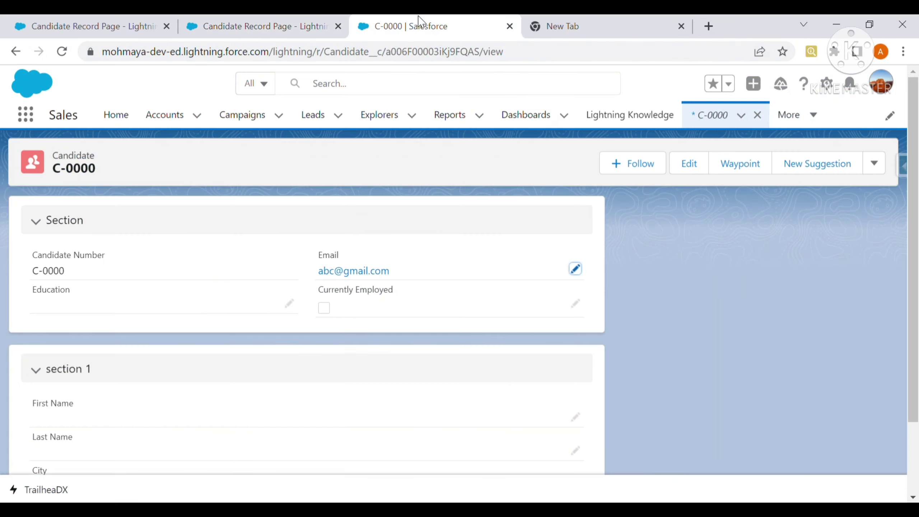